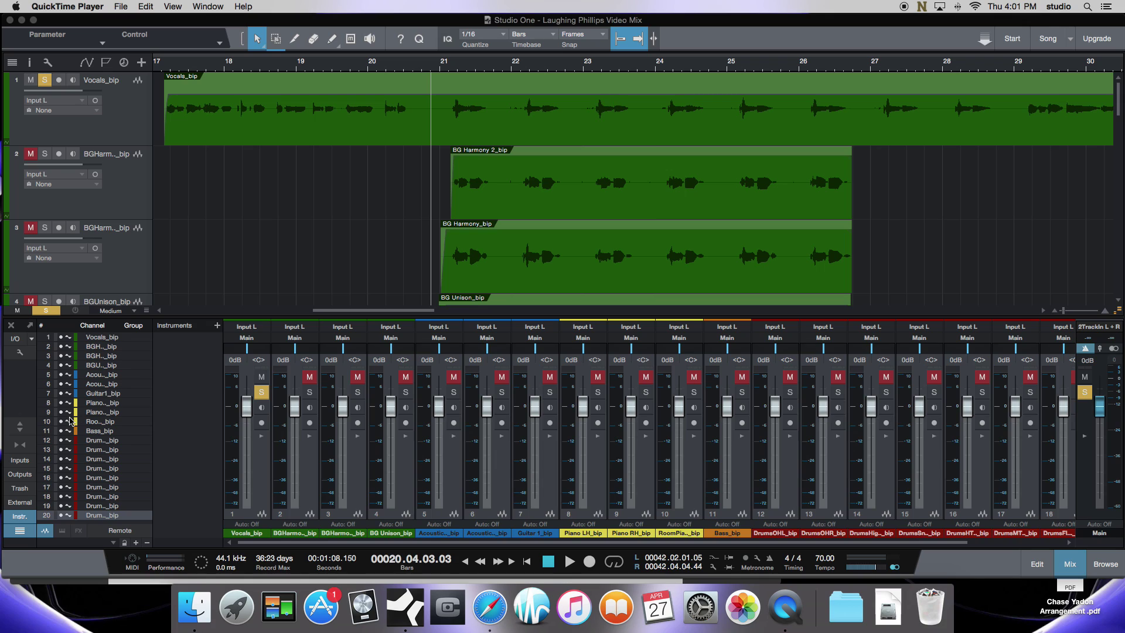
Review the Vocals_bip track's settings, inserts and sends in the track inspector, and hide the inspector again
left_click(18, 428)
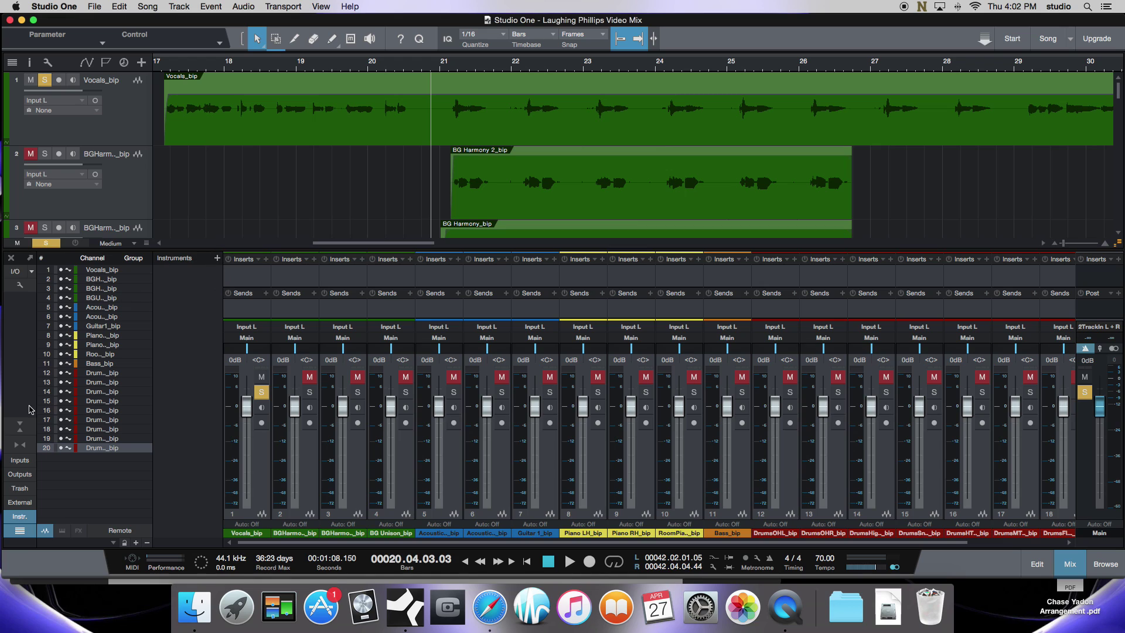
left_click(20, 428)
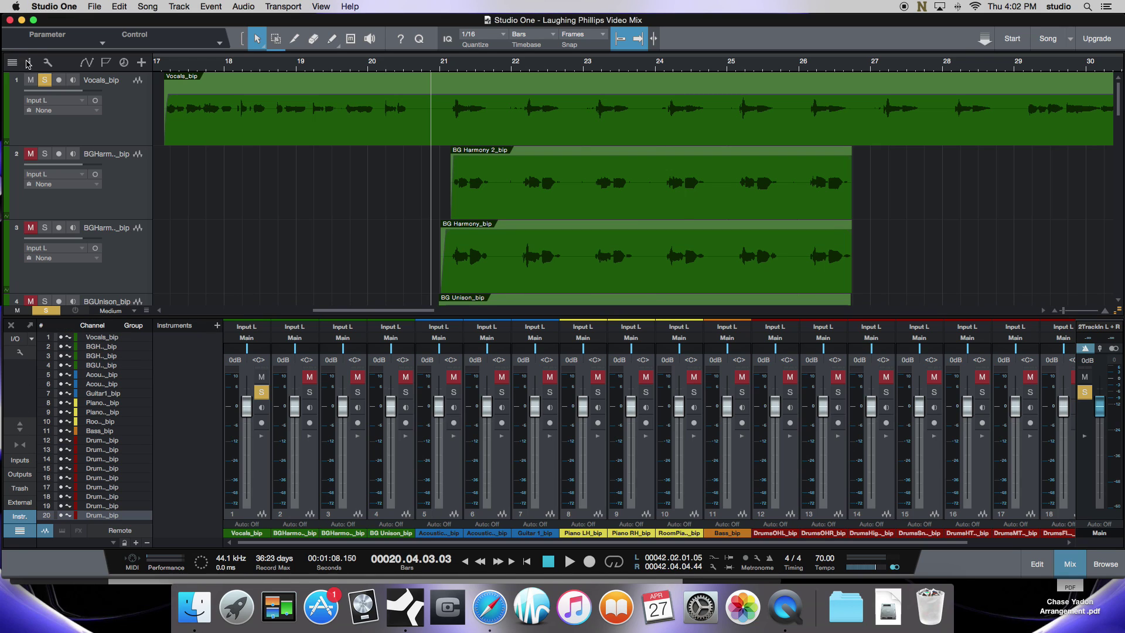
left_click(31, 64)
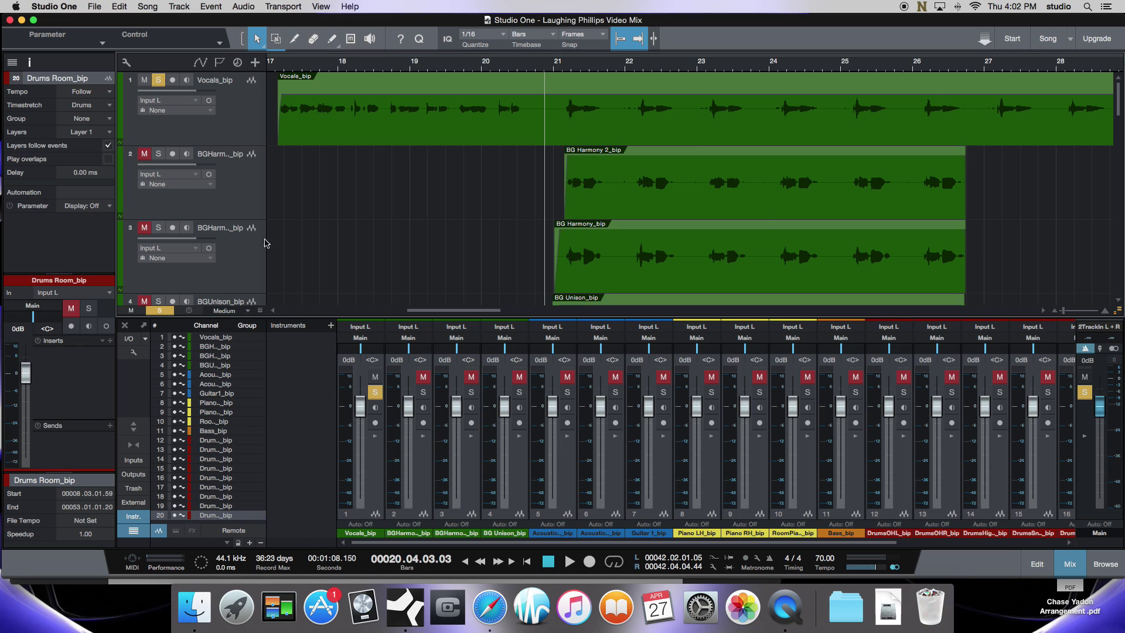
left_click(233, 138)
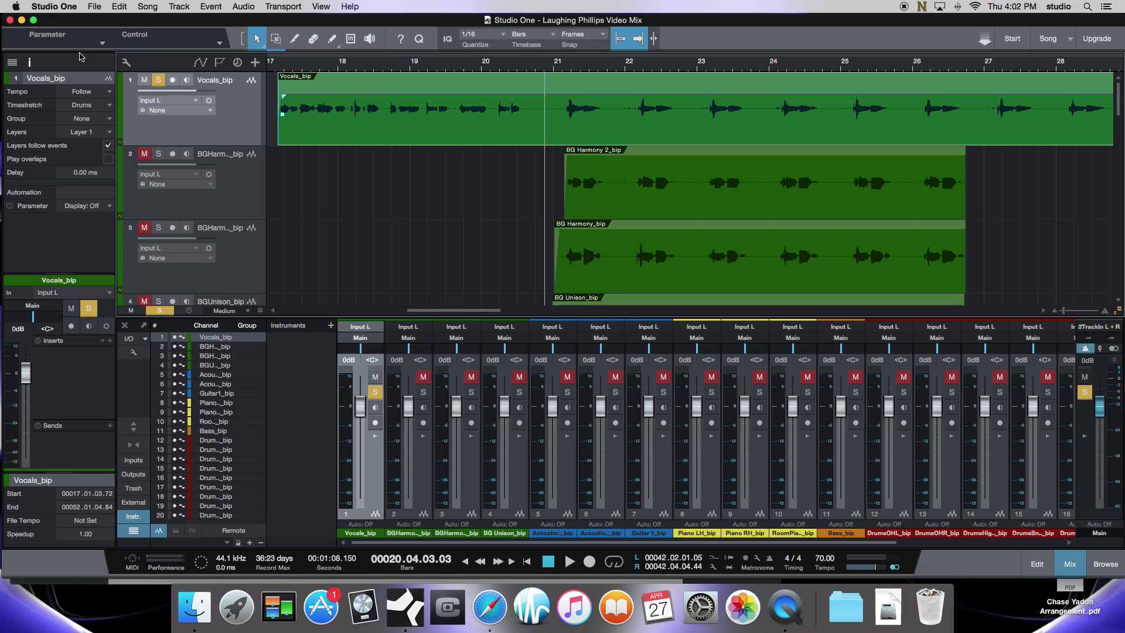
left_click(29, 62)
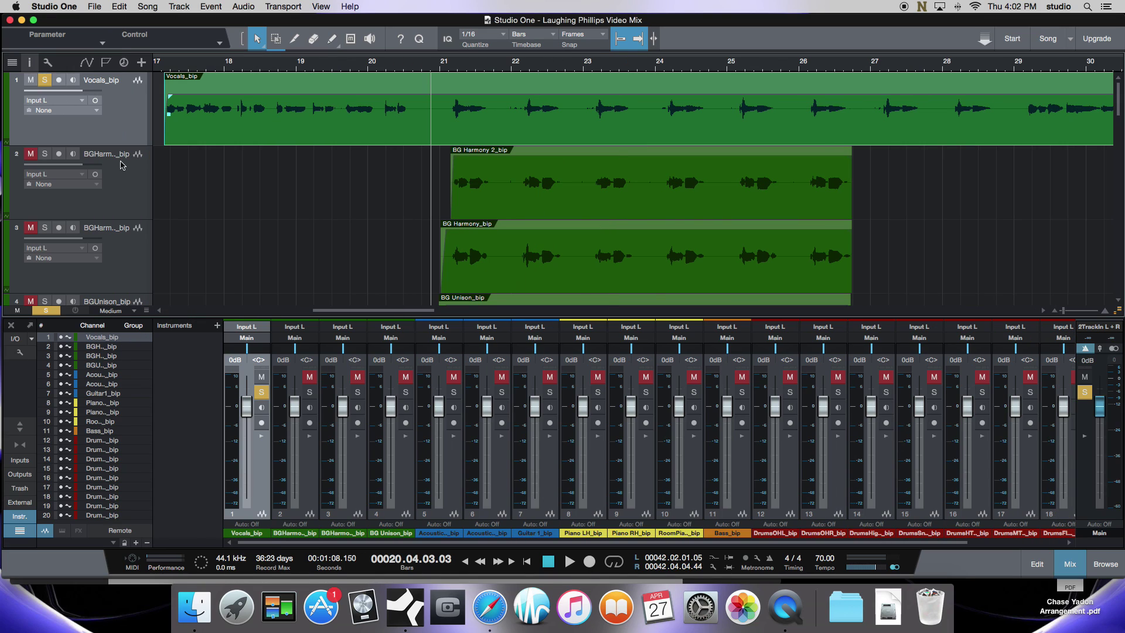
Expand the console to show inserts and sends, try the narrow channel view, and return to wide channels
left_click(20, 426)
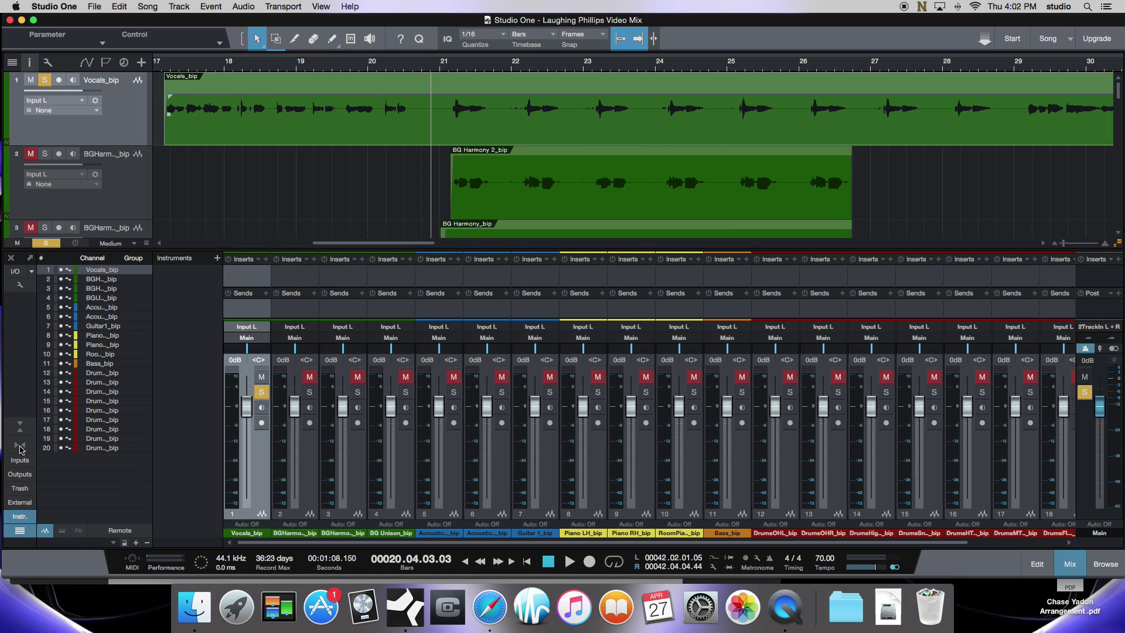
left_click(20, 446)
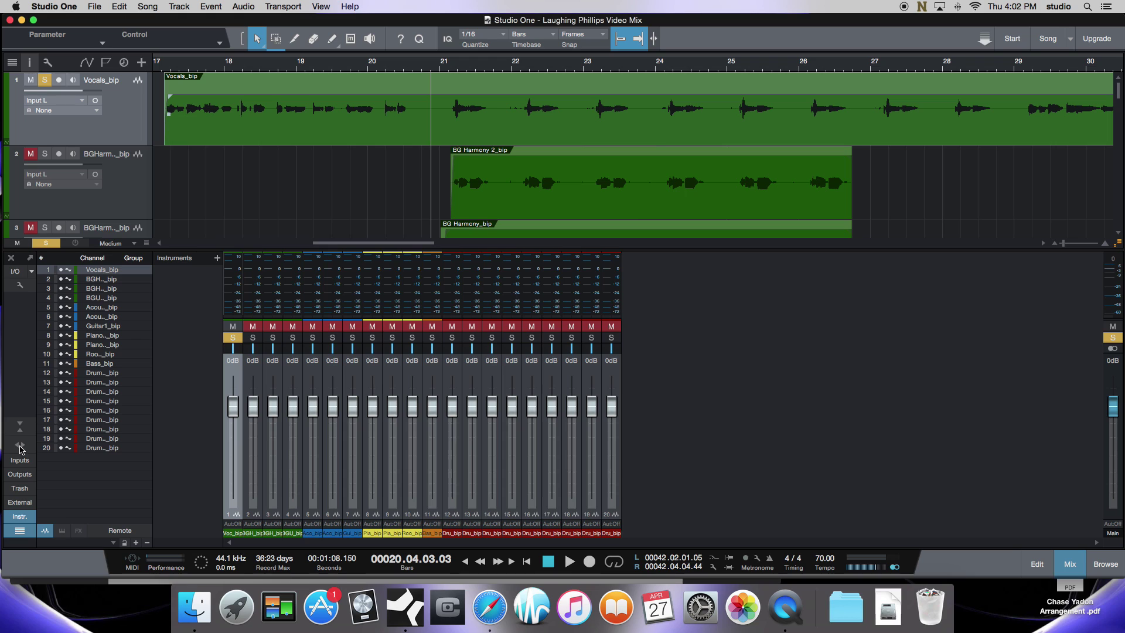
left_click(20, 448)
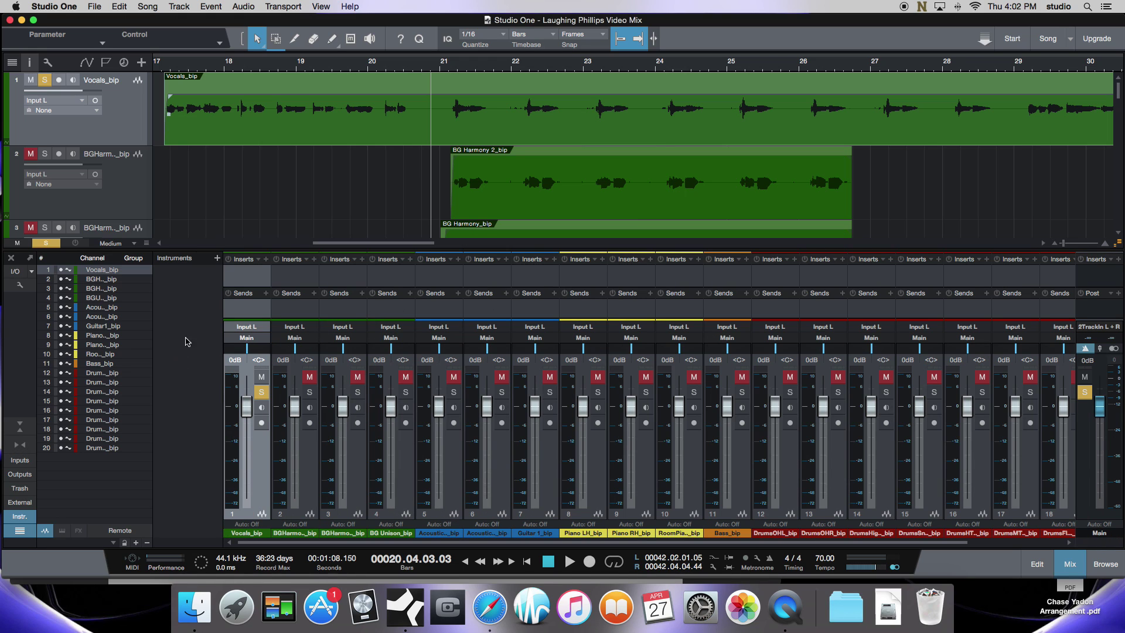
Add a Flanger insert to the Vocals_bip channel and remove it again
left_click(267, 261)
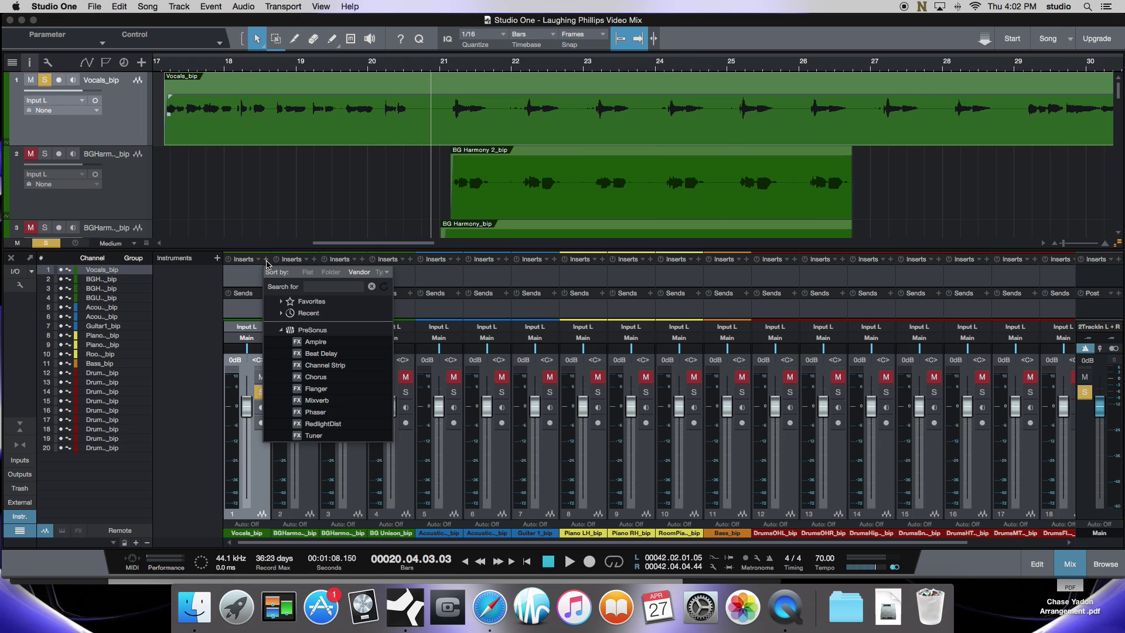
left_click(317, 388)
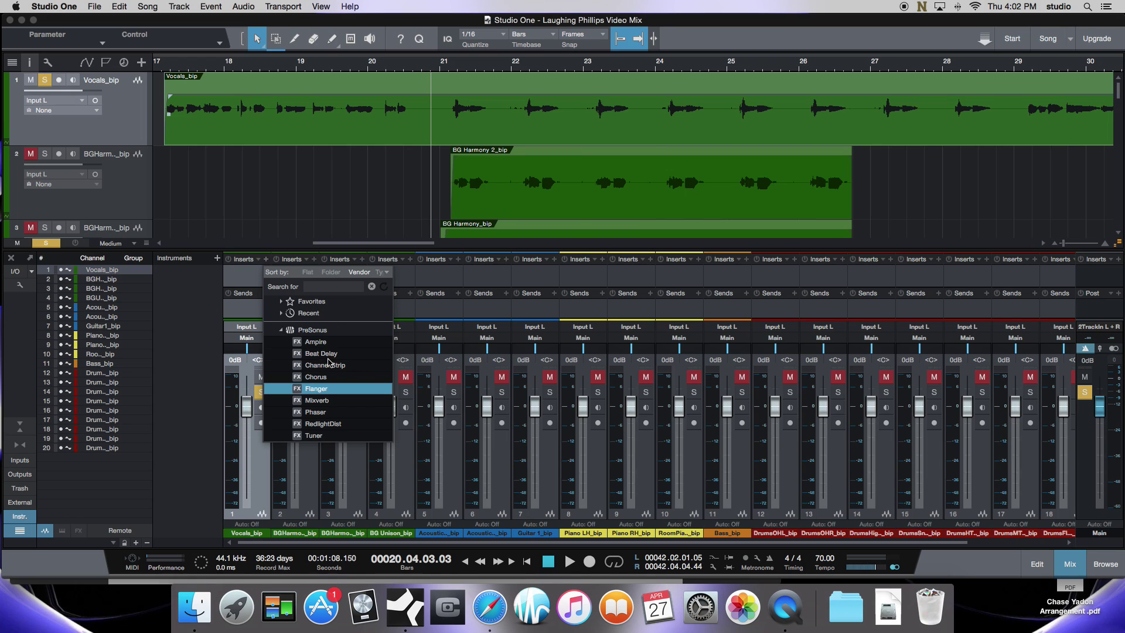
key("Return")
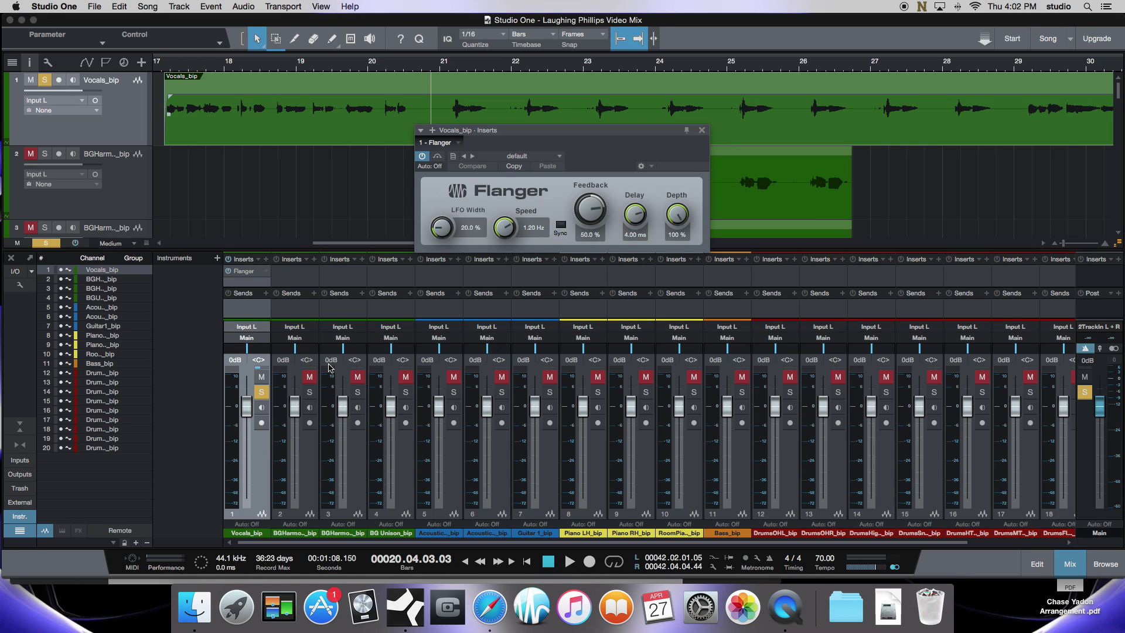
left_click(702, 131)
left_click(267, 271)
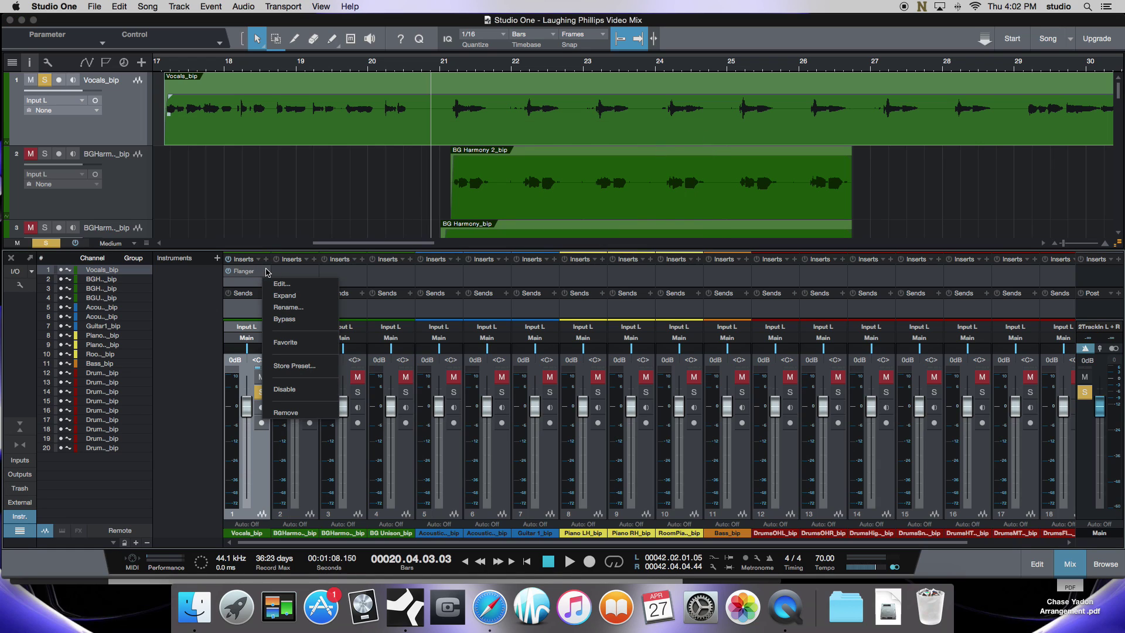
left_click(292, 414)
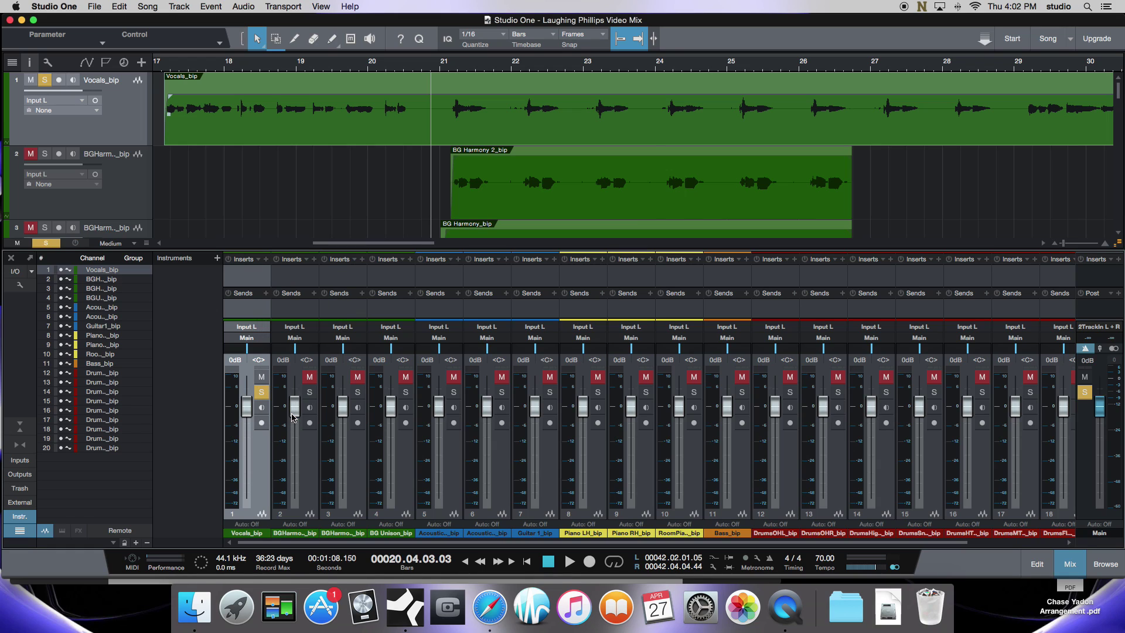
Insert the PreSonus Channel Strip effect on the Vocals_bip channel
left_click(259, 260)
left_click(259, 262)
left_click(267, 260)
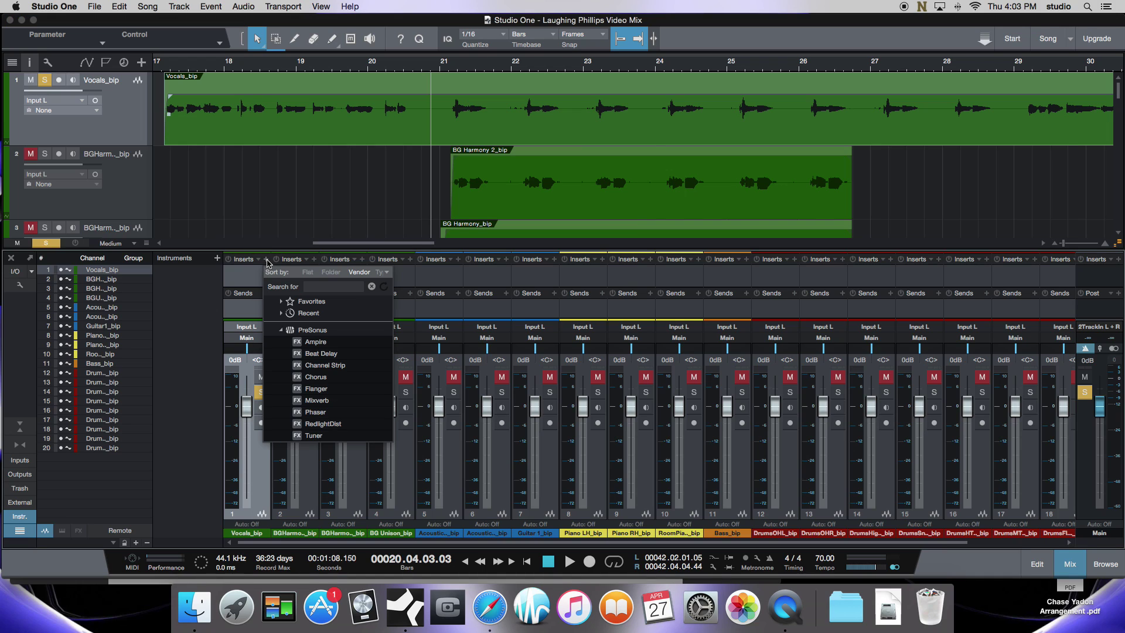
left_click(315, 367)
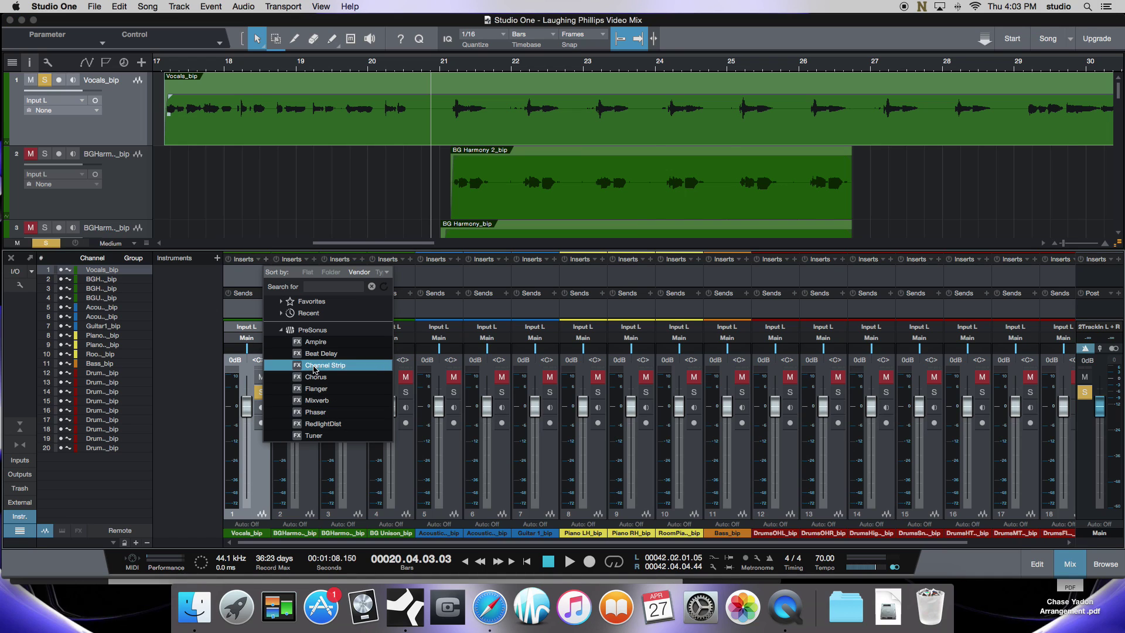
double_click(314, 366)
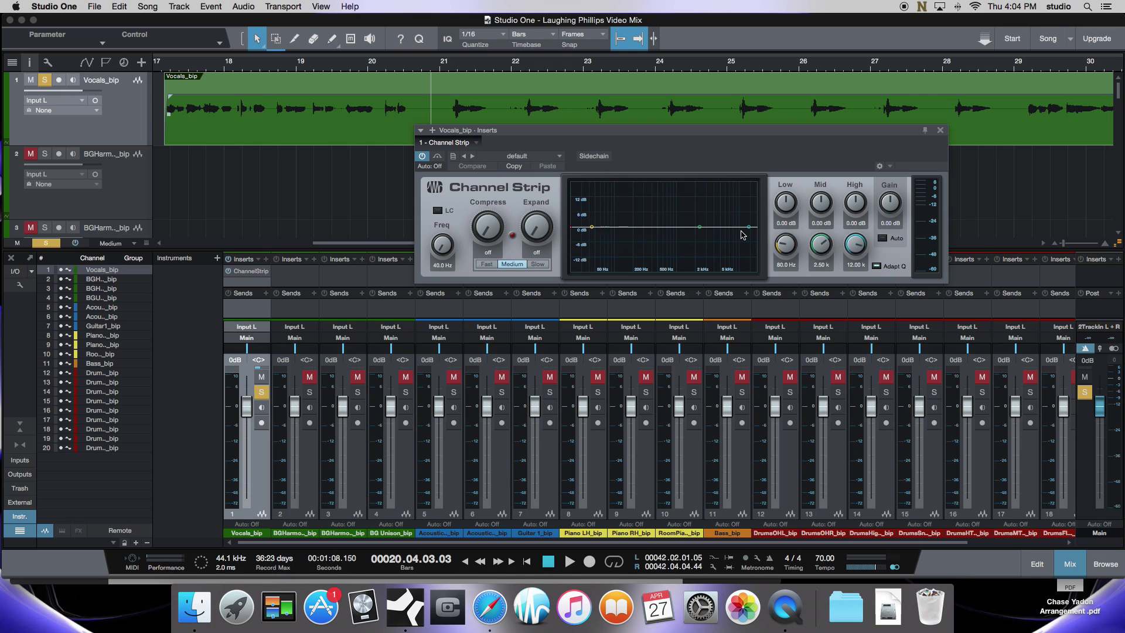
Try high and low EQ boosts, leaving low at 0 dB and 216 Hz, high at about 0.2 dB and 7.85 kHz
left_click_drag(751, 229, 721, 199)
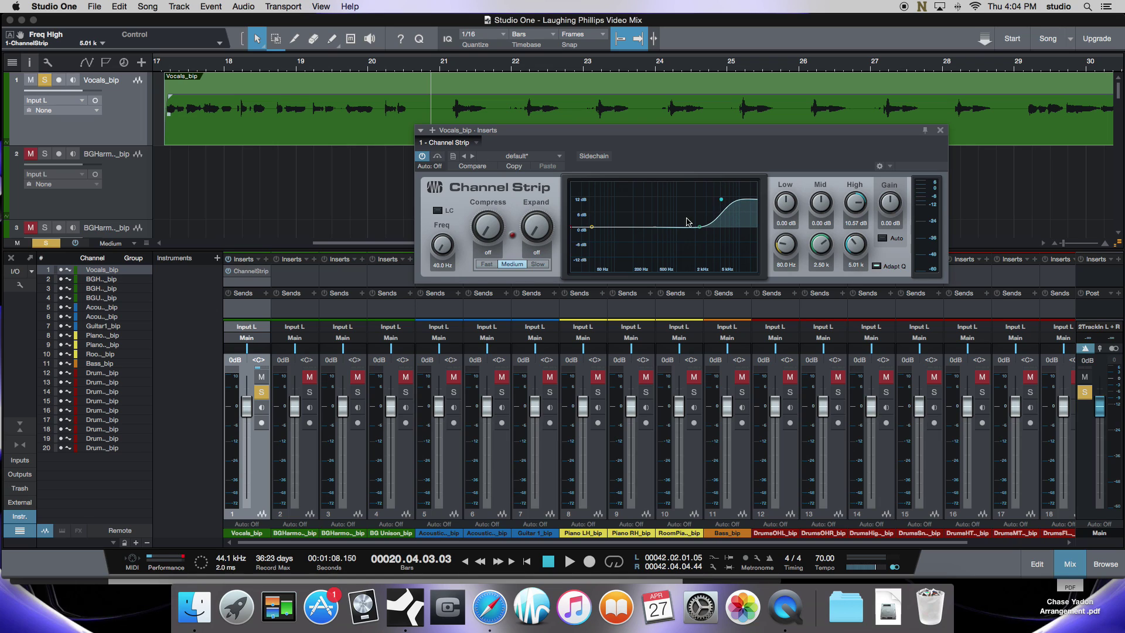
left_click_drag(591, 230, 625, 203)
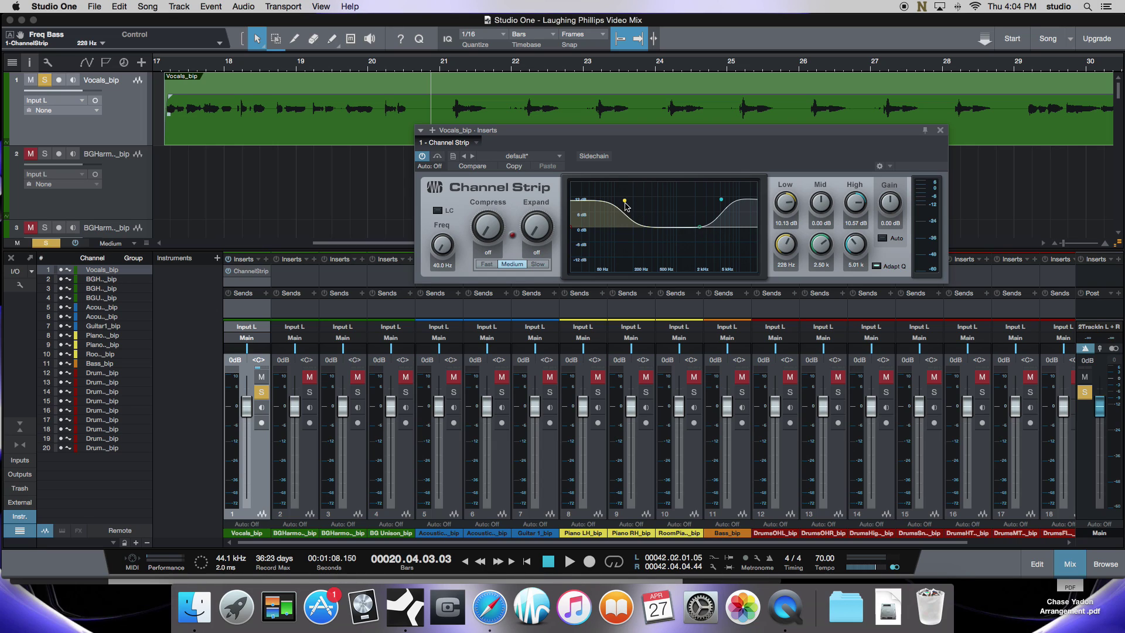
left_click_drag(625, 203, 622, 227)
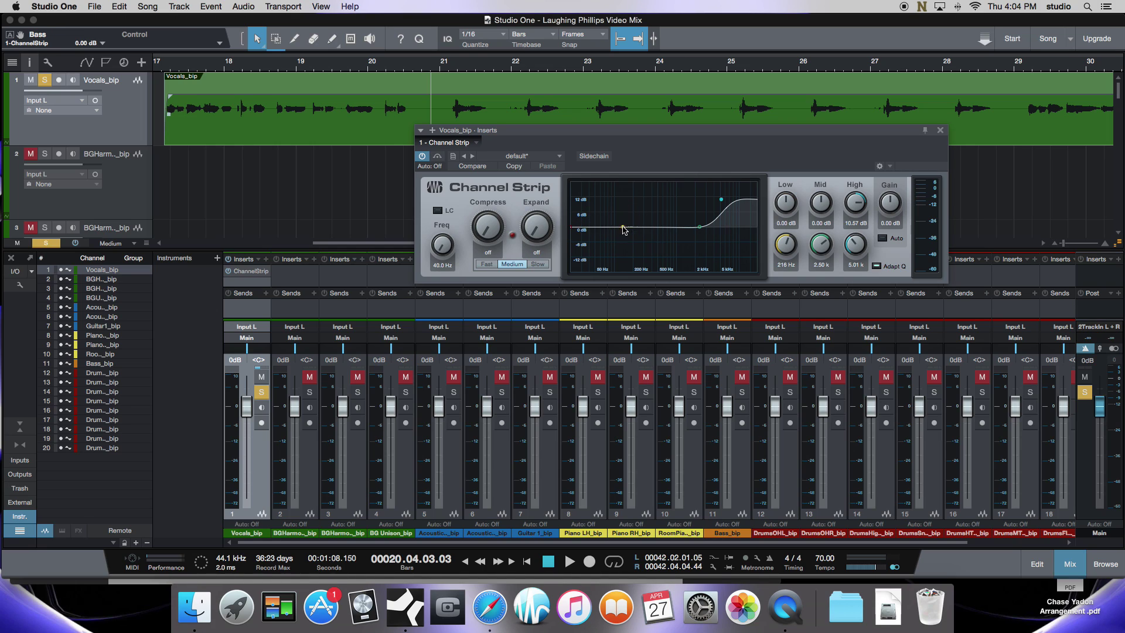
left_click_drag(722, 203, 737, 229)
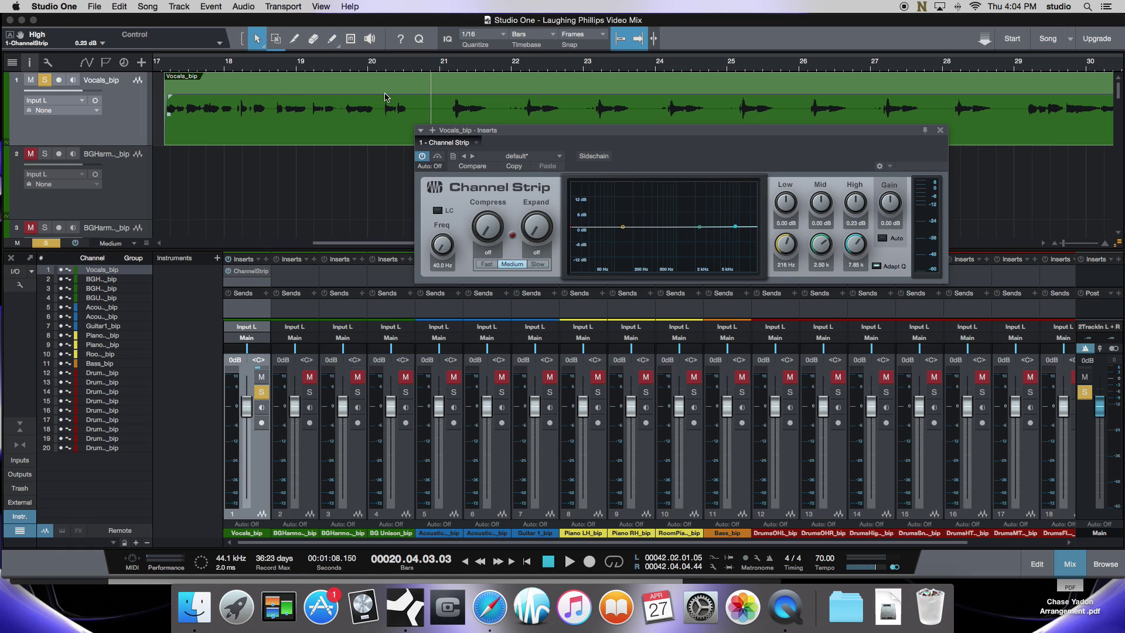
Loop the vocal section from the start of the clip in bar 17 to the end of bar 27, and start playback
left_click_drag(169, 60, 937, 75)
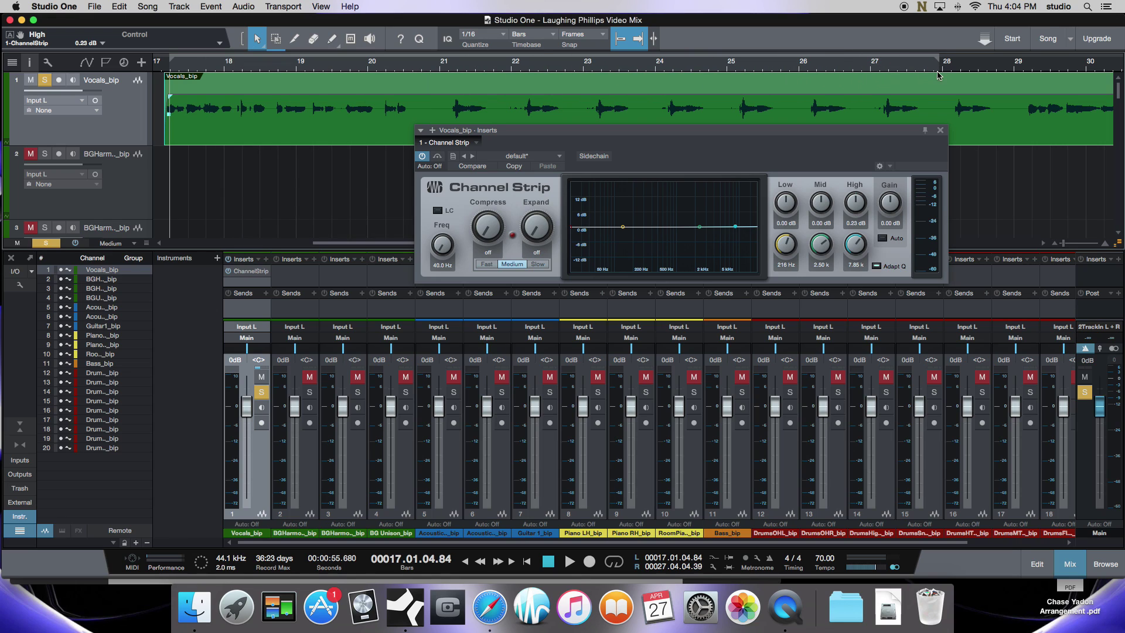
left_click(614, 564)
left_click(569, 561)
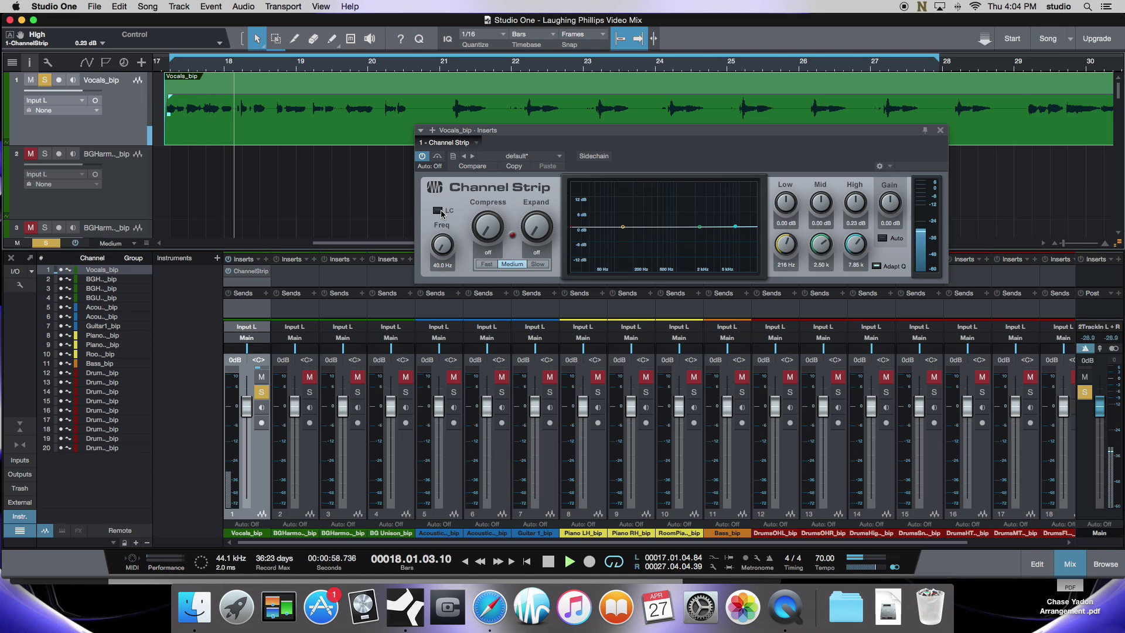
Enable the Channel Strip's low cut at about 79.8 Hz while listening to the vocals, and stop playback
left_click(438, 211)
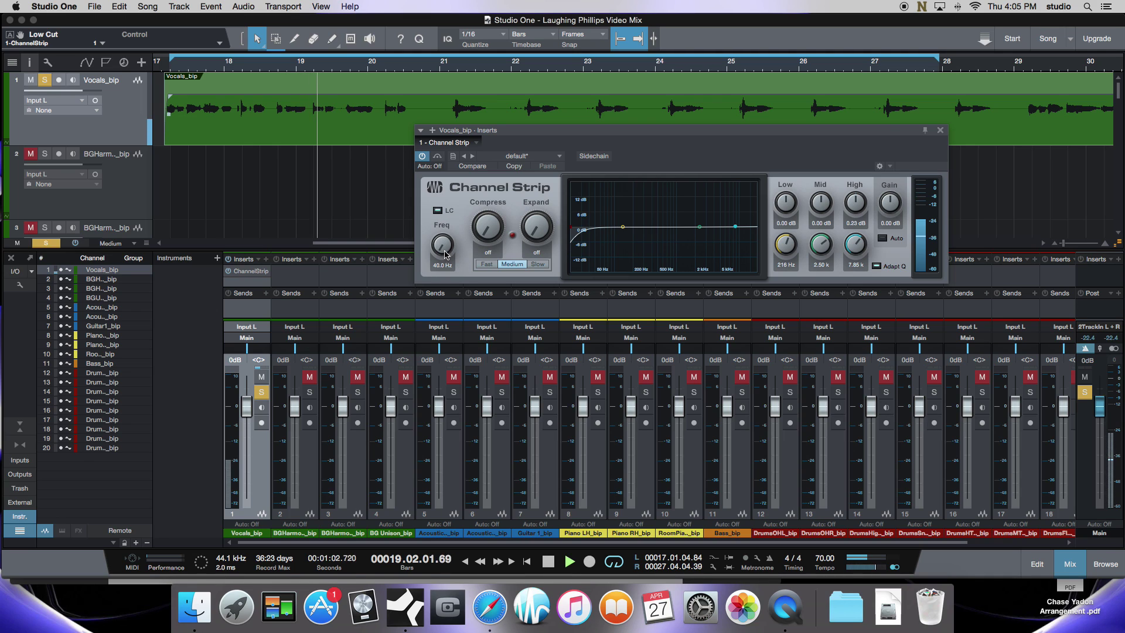
left_click_drag(444, 254, 451, 212)
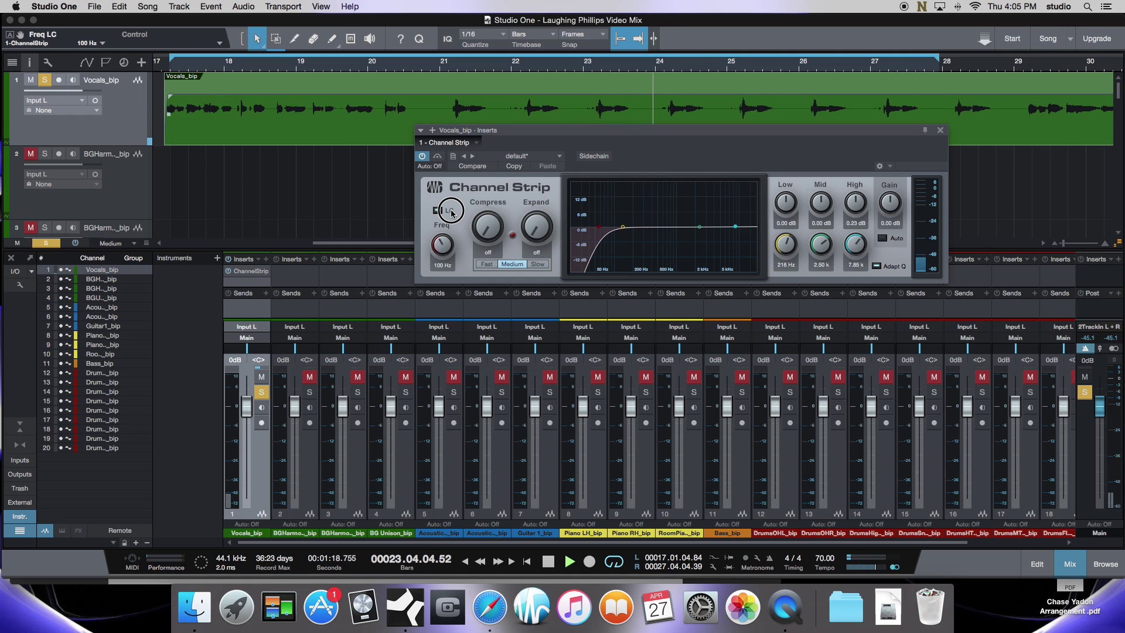
mouse_move(452, 212)
left_mouse_down()
mouse_move(454, 298)
mouse_move(441, 217)
left_mouse_up()
key("space")
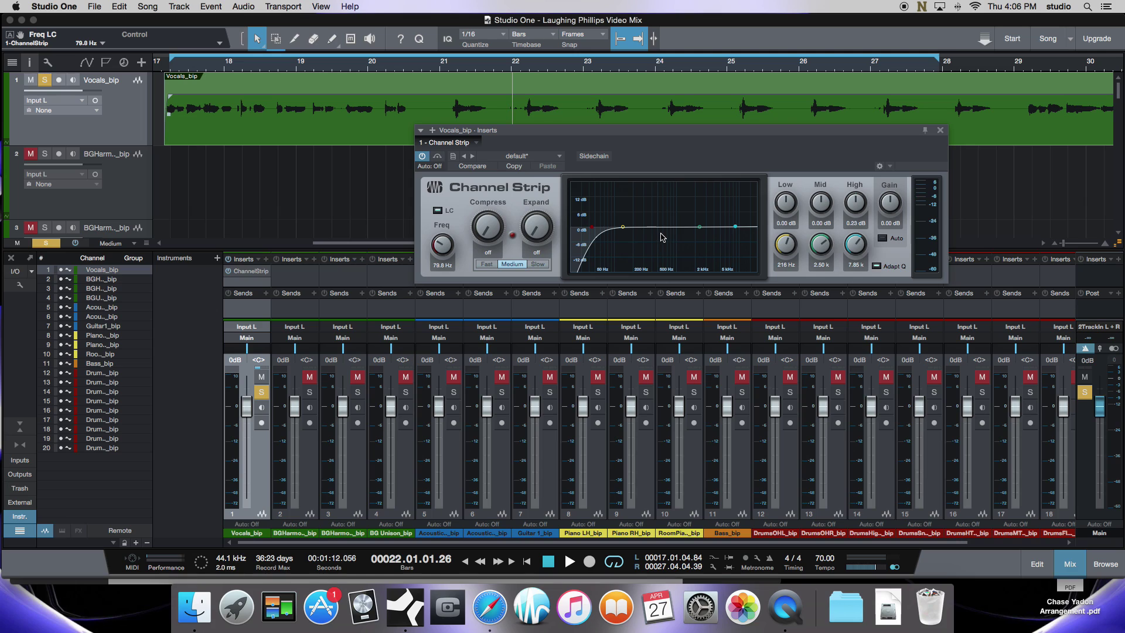
Boost the mid EQ band to 18 dB and sweep its frequency to about 1.13 kHz during playback
left_click_drag(700, 228, 686, 179)
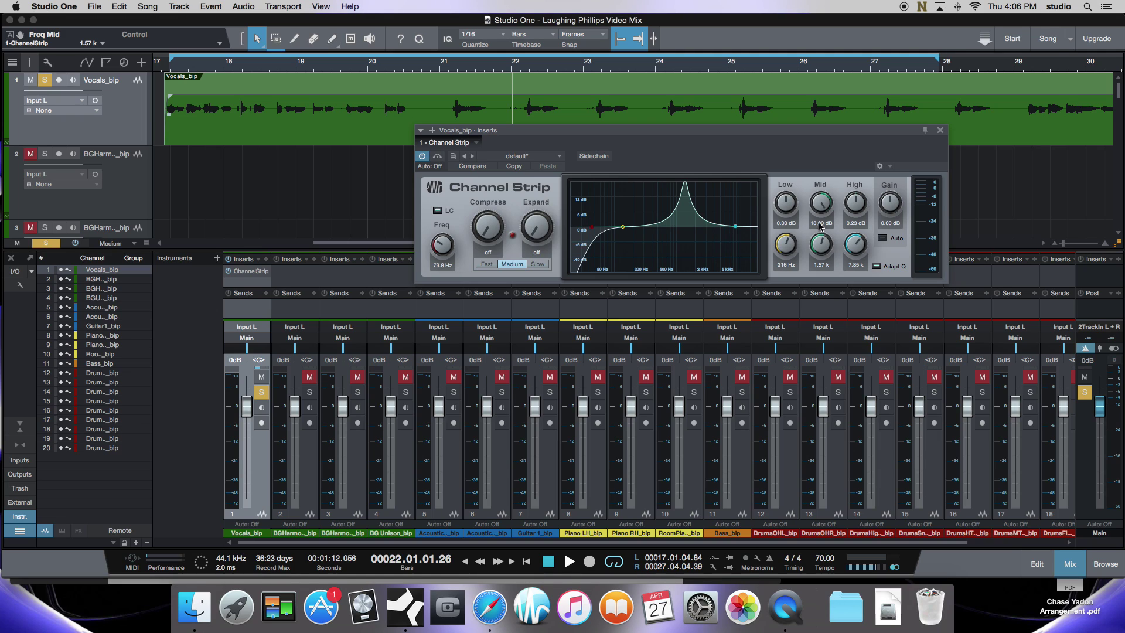
mouse_move(822, 248)
left_mouse_down()
mouse_move(823, 199)
mouse_move(824, 258)
left_mouse_up()
key("space")
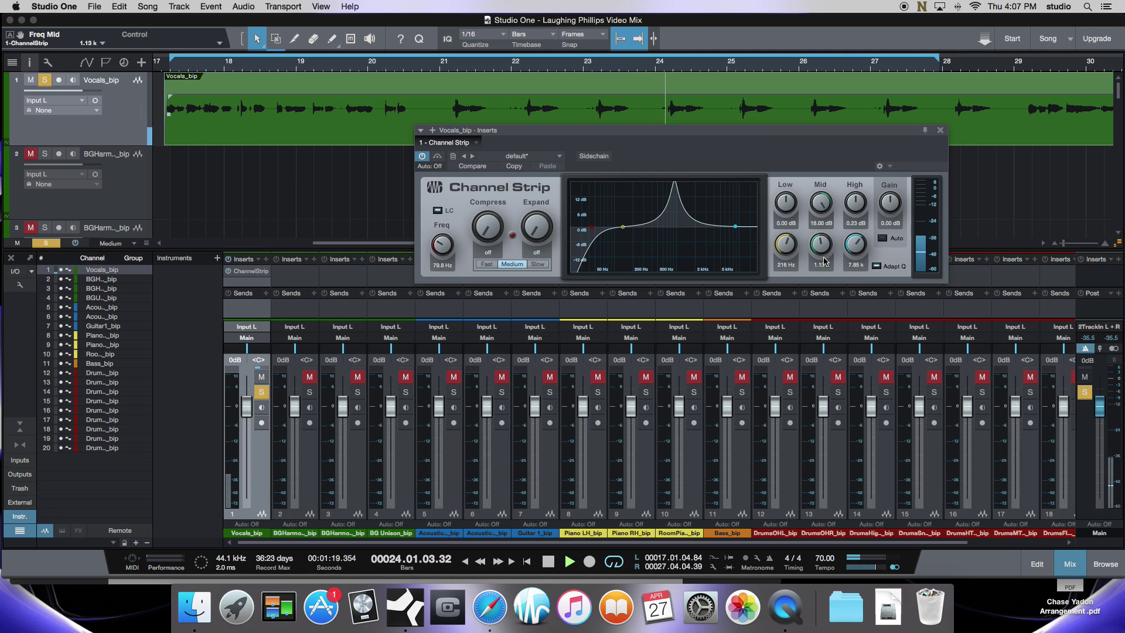
key("space")
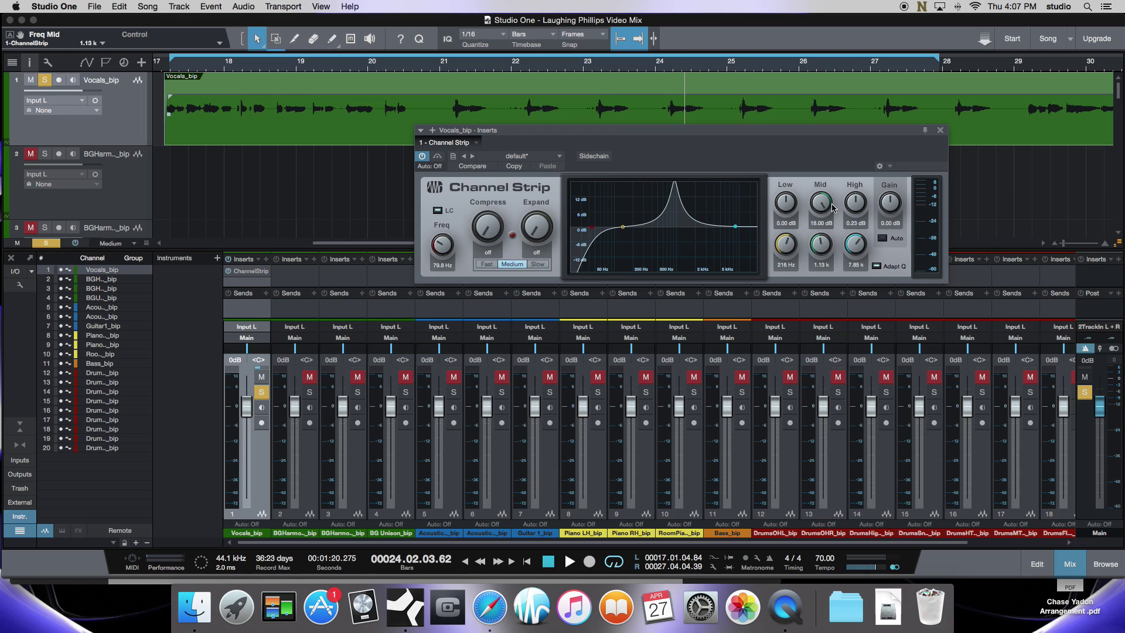
Cut the mid EQ band to about -3.24 dB and turn off adaptive Q
left_click_drag(819, 203, 836, 286)
left_click(877, 266)
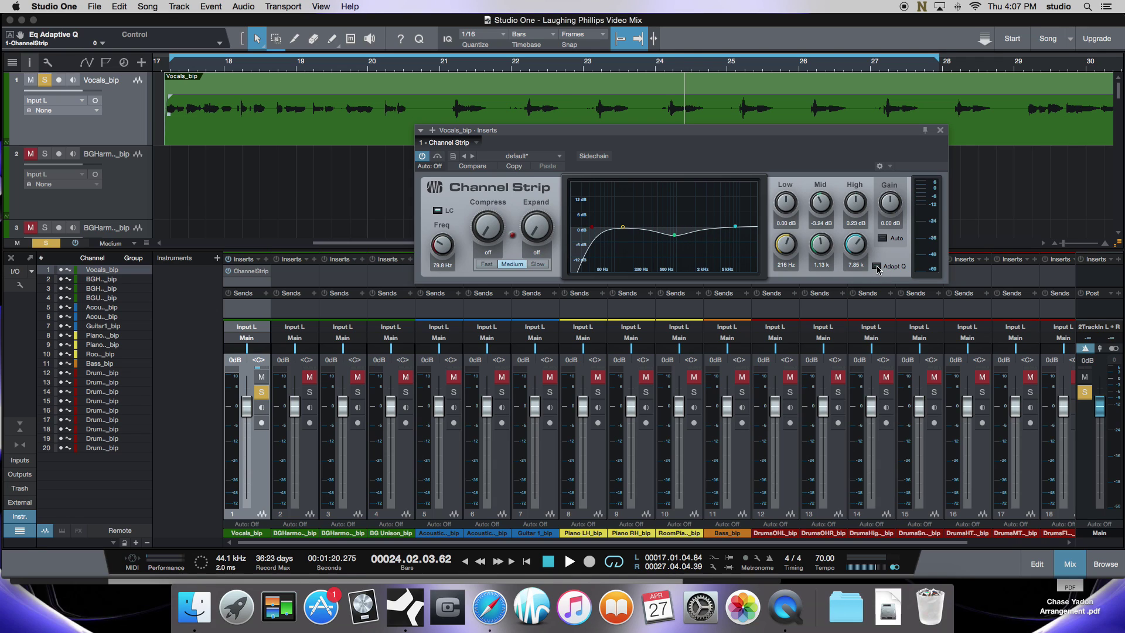
left_click(876, 267)
Play the looped vocals and compare the sound with the Channel Strip bypassed and active, leaving it active
key("space")
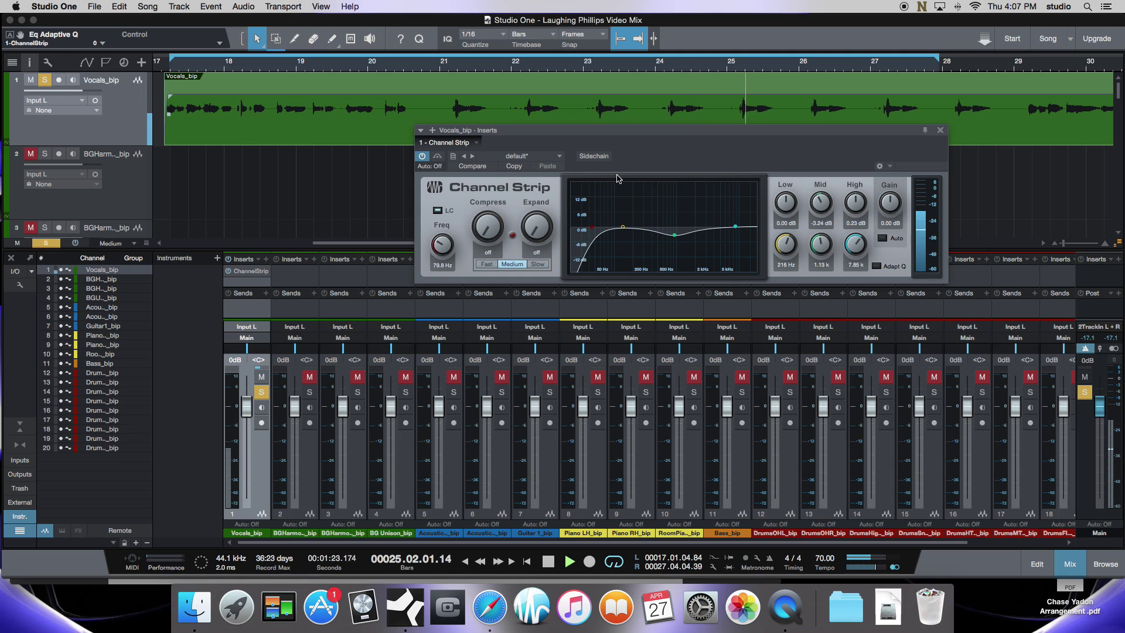
left_click(422, 157)
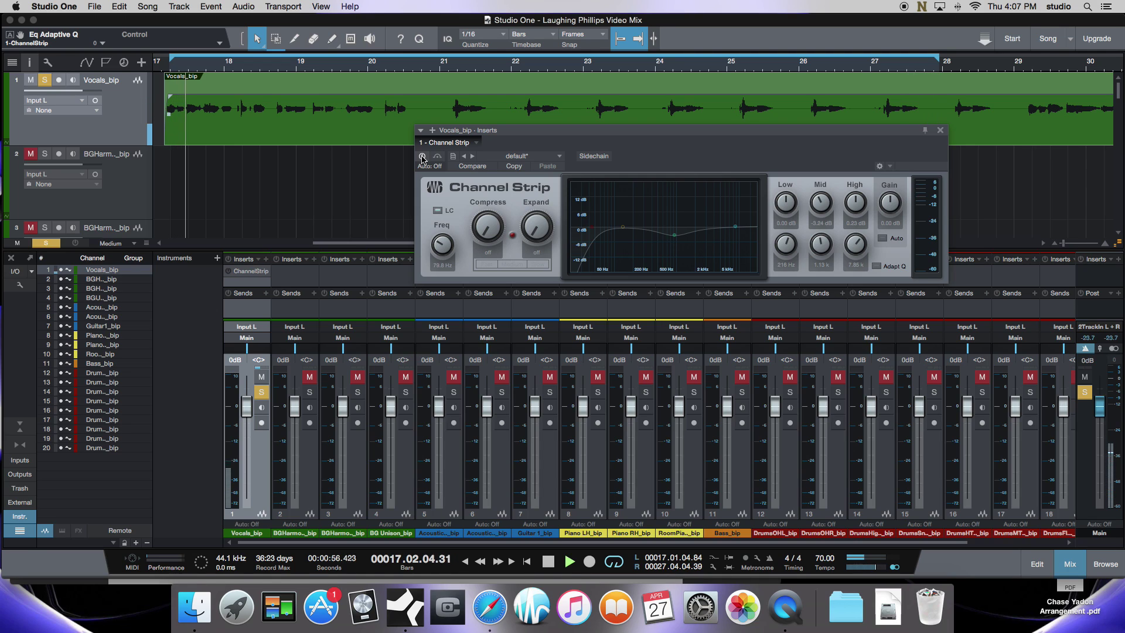
left_click(422, 156)
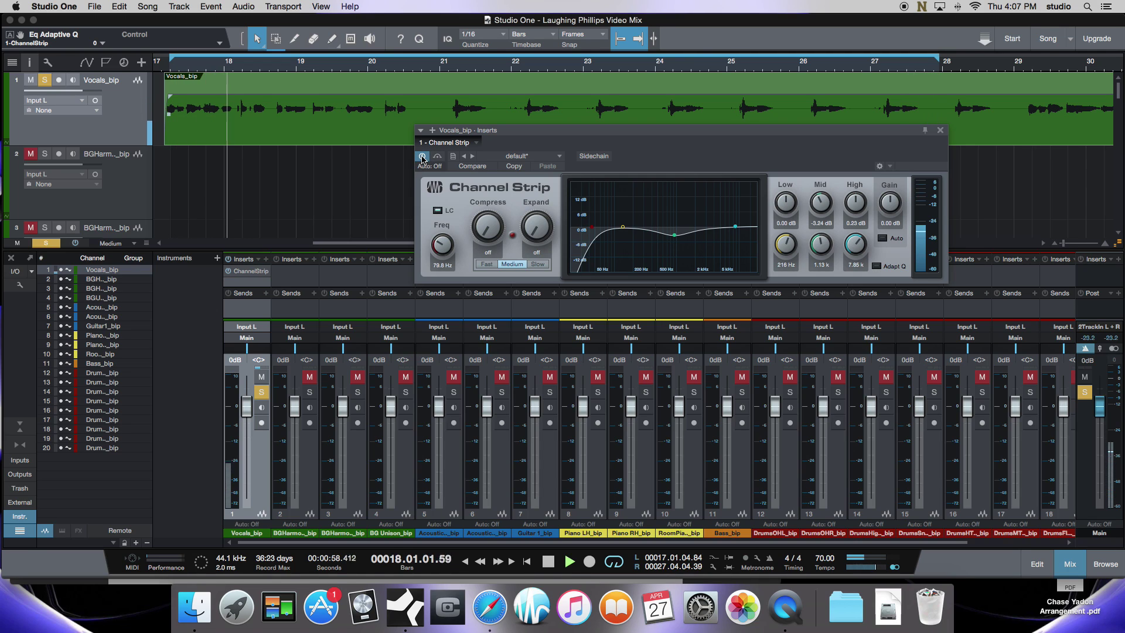
left_click(422, 156)
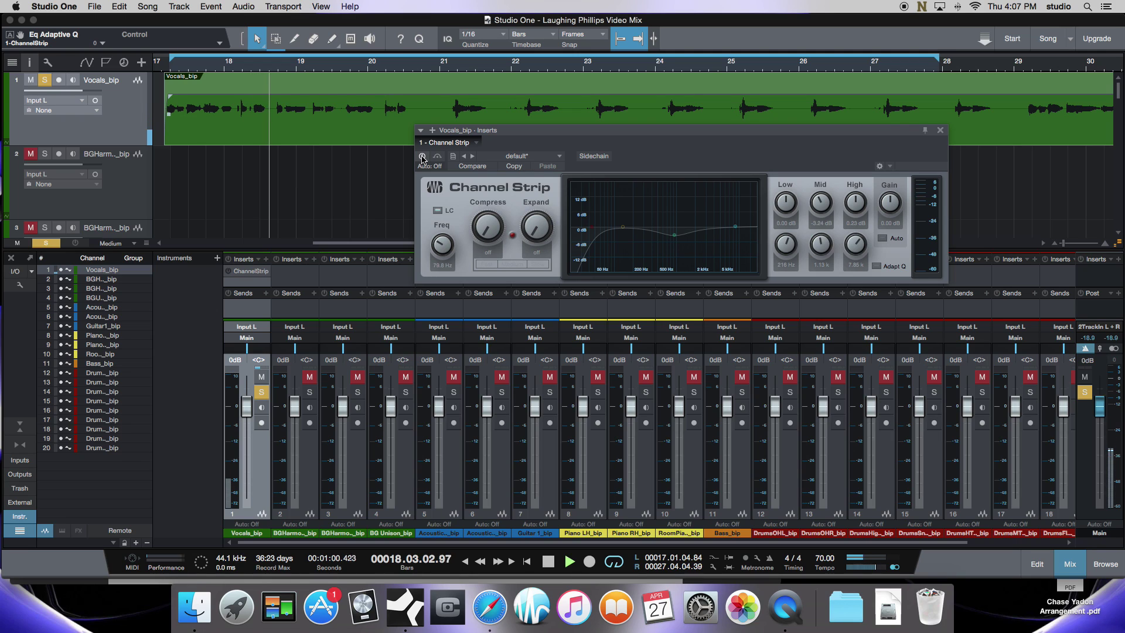
left_click(422, 156)
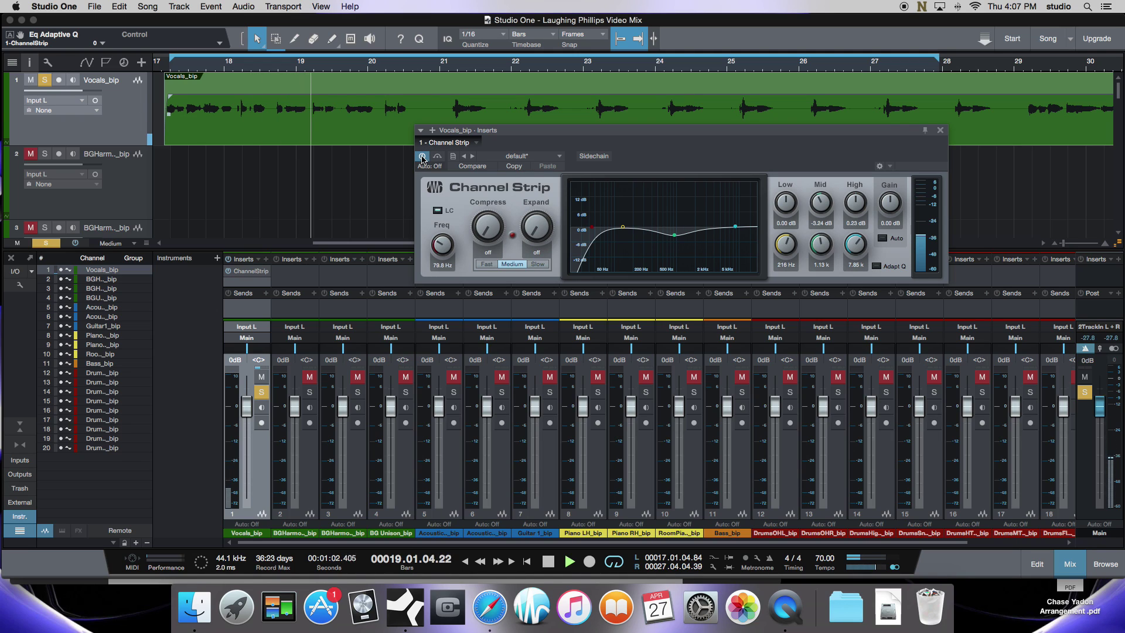
key("space")
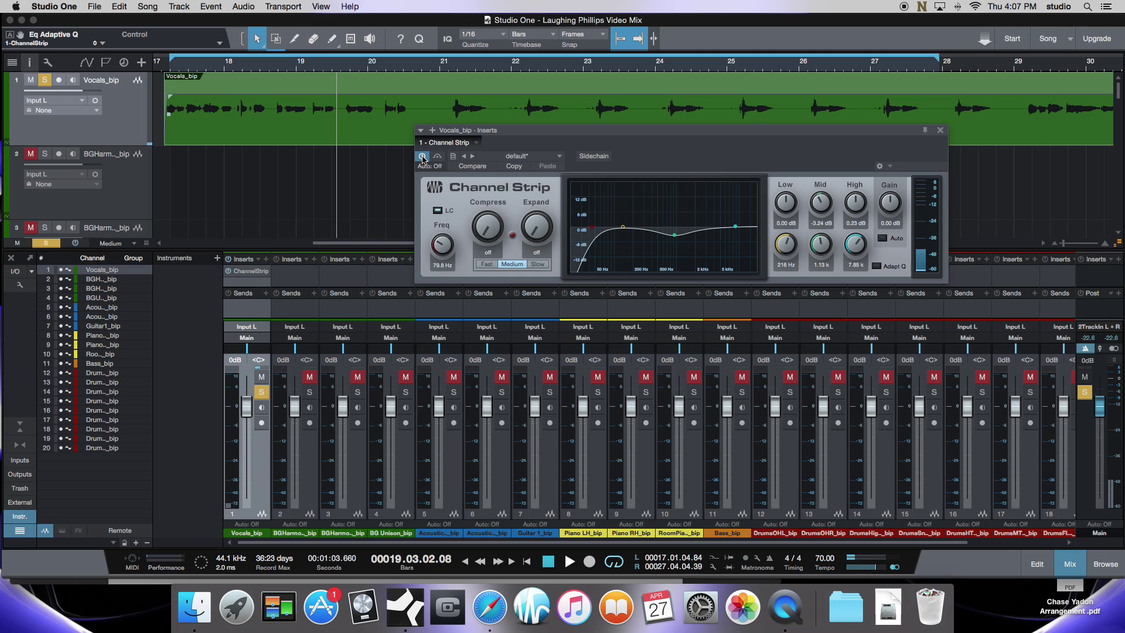